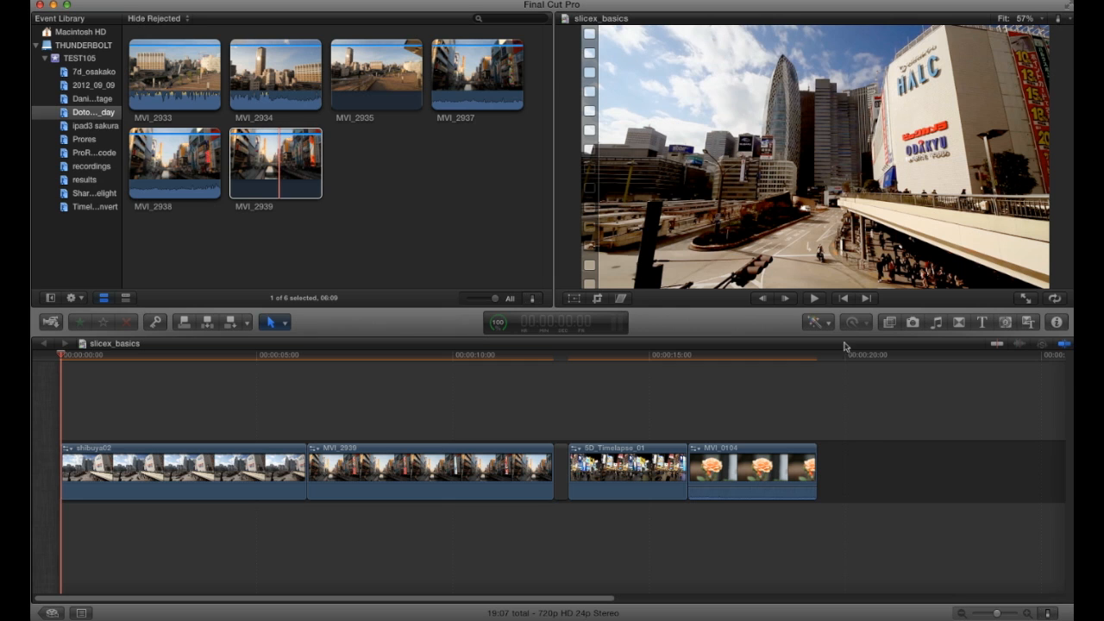
Step: Apply the C2 SliceX Shape Mask Layer effect to the MVI_2939 clip and shift the mask tool palette slightly down
left_click(889, 323)
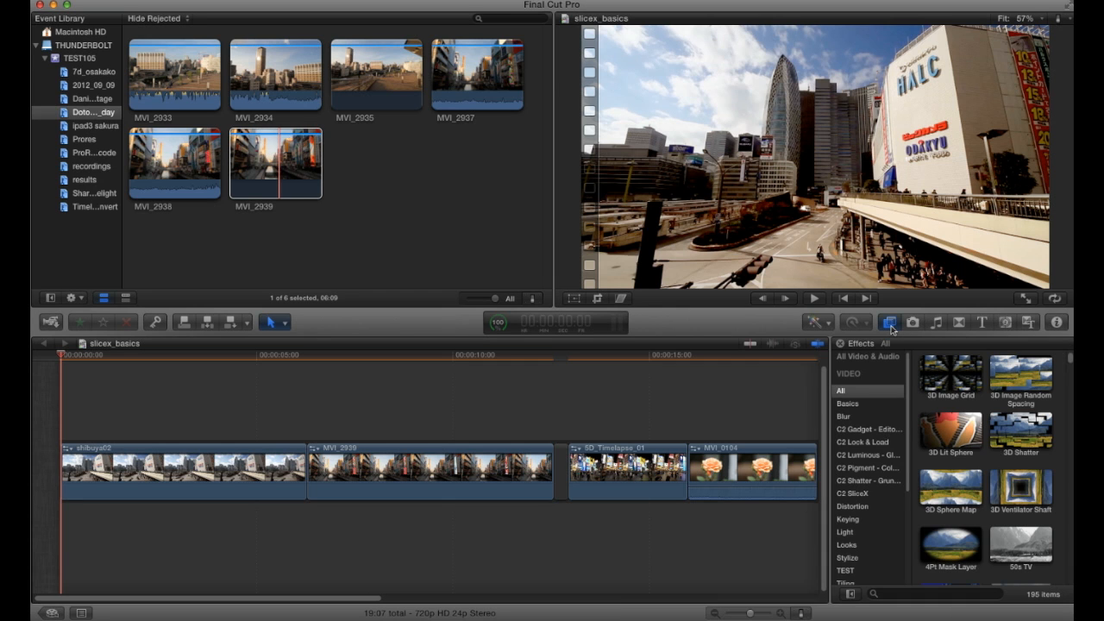
left_click(860, 494)
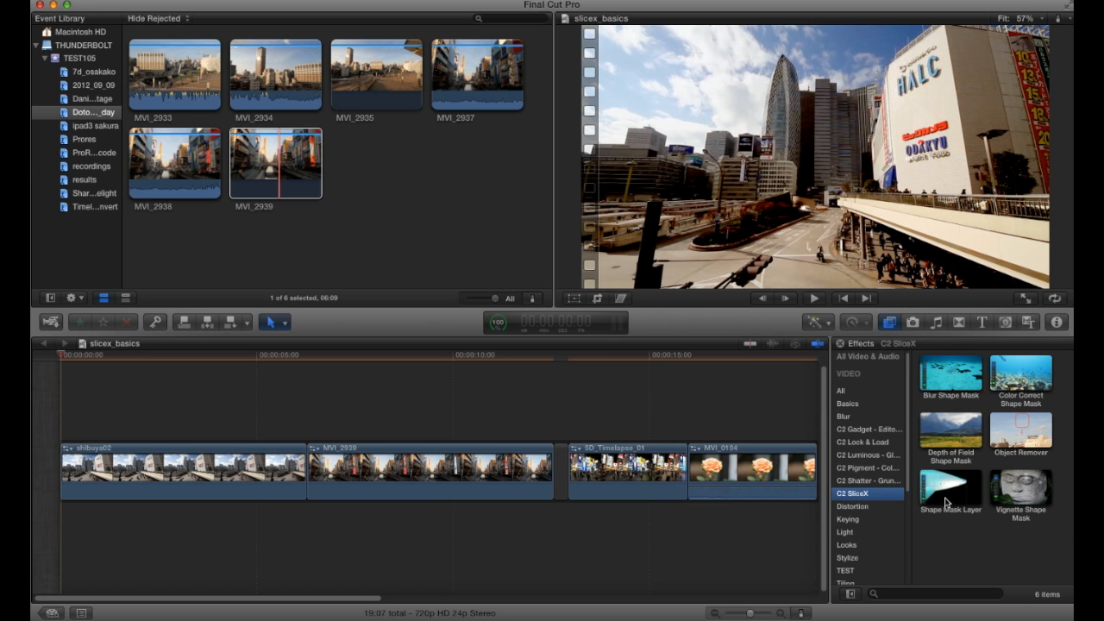
left_click(477, 480)
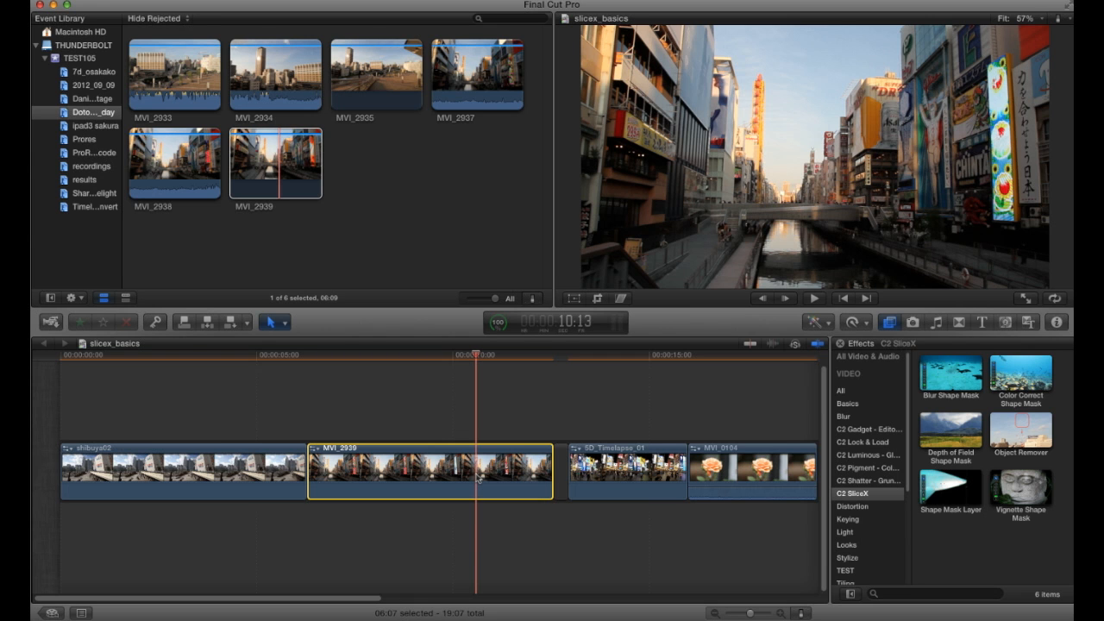
left_click_drag(954, 493, 493, 474)
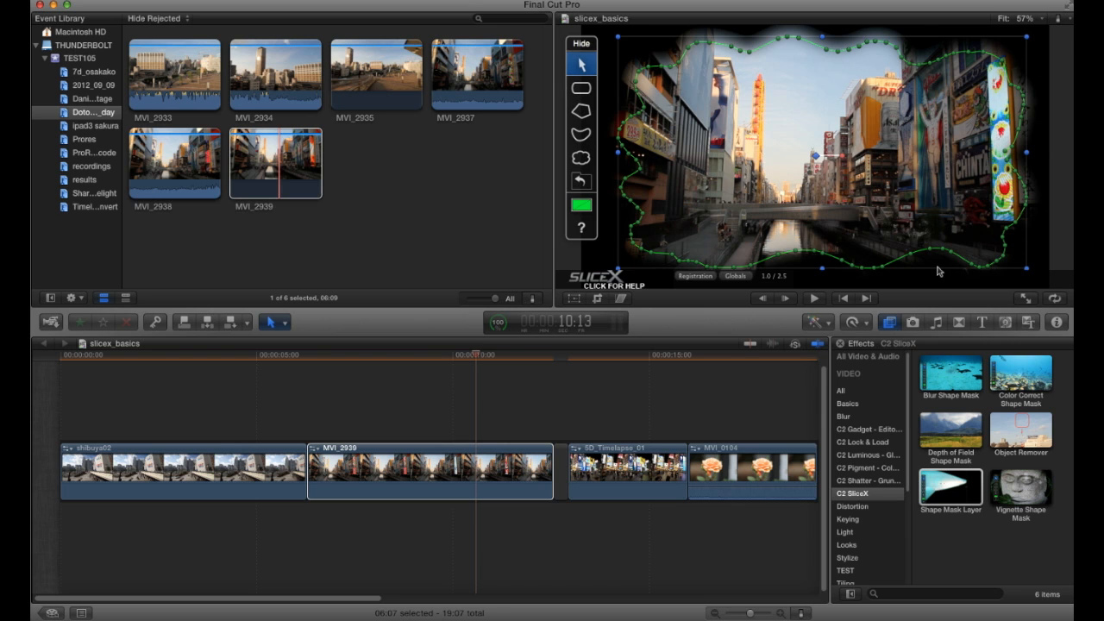
mouse_move(591, 44)
left_mouse_down()
mouse_move(794, 49)
mouse_move(589, 55)
left_mouse_up()
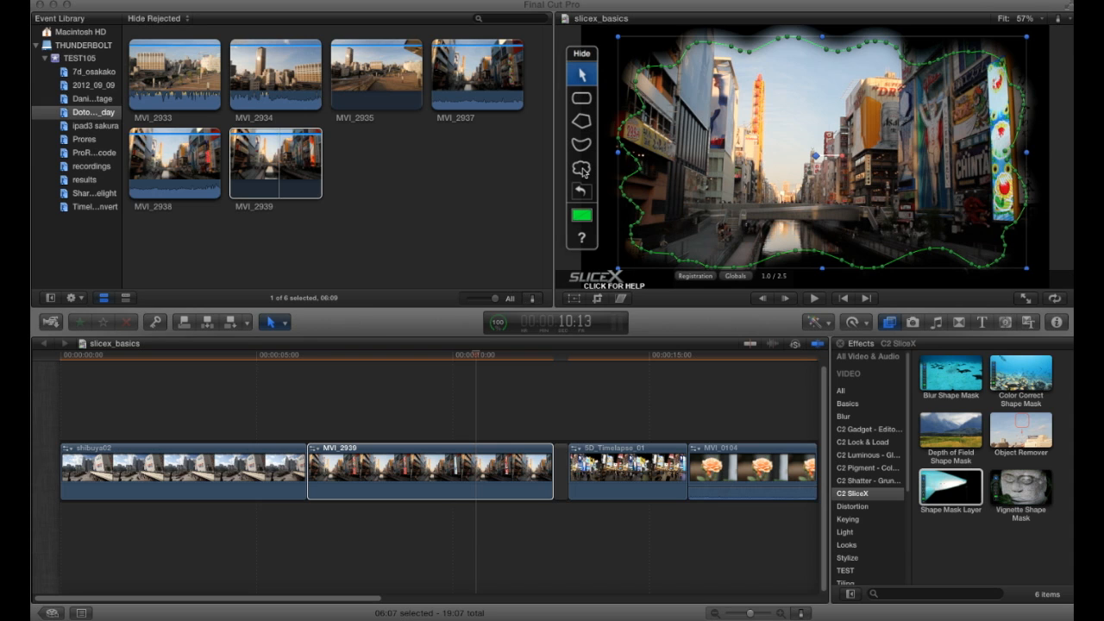
Step: Draw a rounded rectangular mask around the canal scene's upper buildings and slightly adjust its corner roundness
left_click(581, 102)
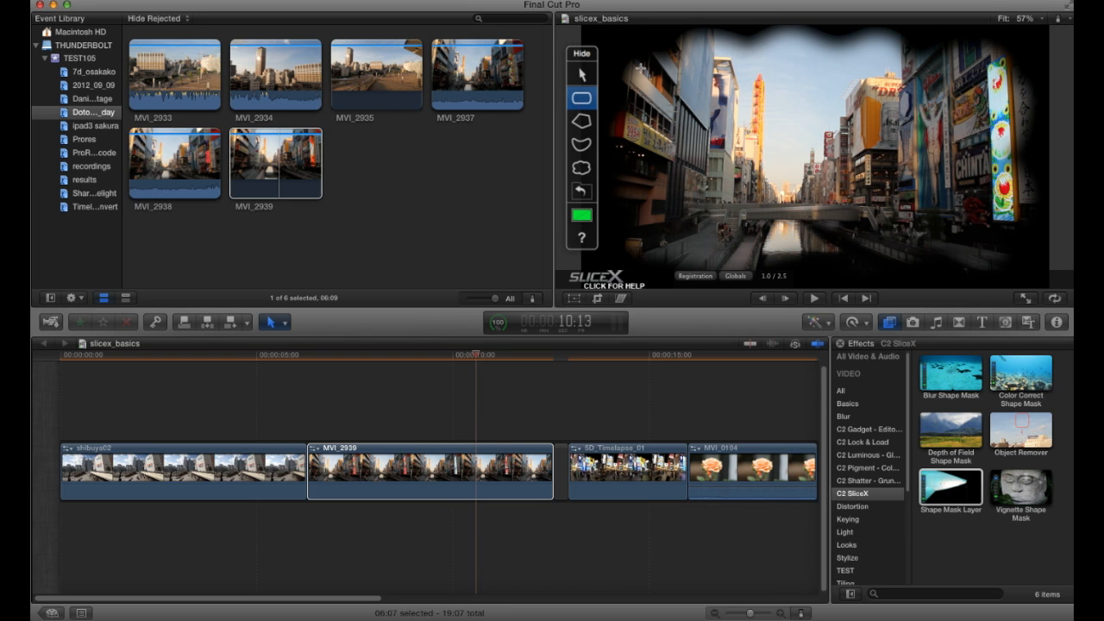
left_click_drag(640, 67, 915, 218)
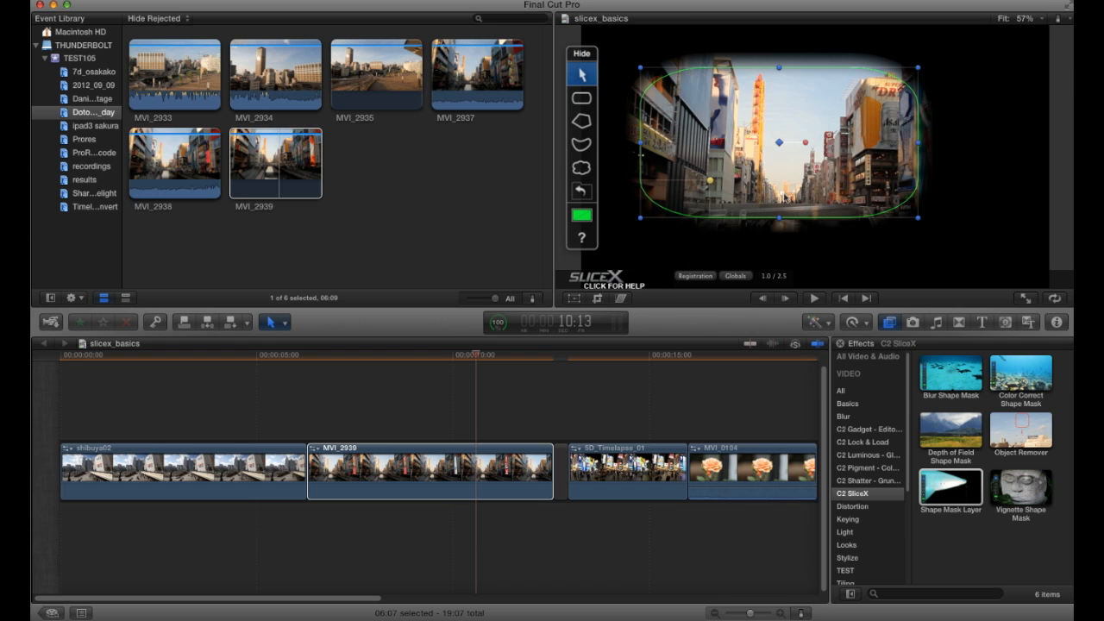
mouse_move(710, 184)
left_mouse_down()
mouse_move(719, 154)
mouse_move(692, 187)
mouse_move(699, 183)
left_mouse_up()
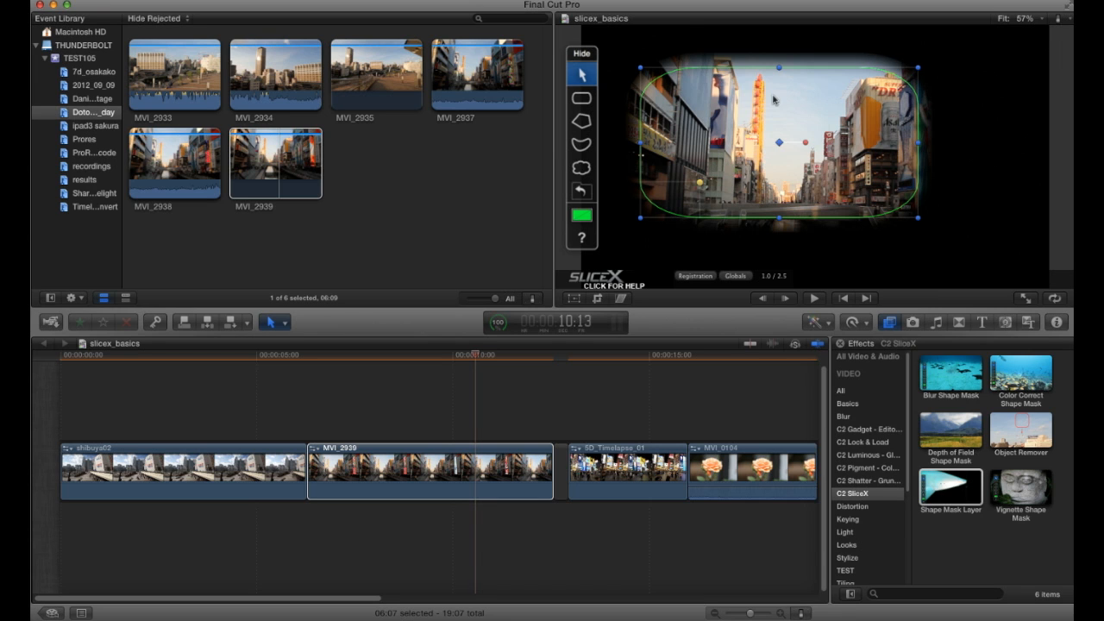
Step: Draw a closed polygon mask around the sky, following the building rooflines down to the horizon and back up
left_click(583, 124)
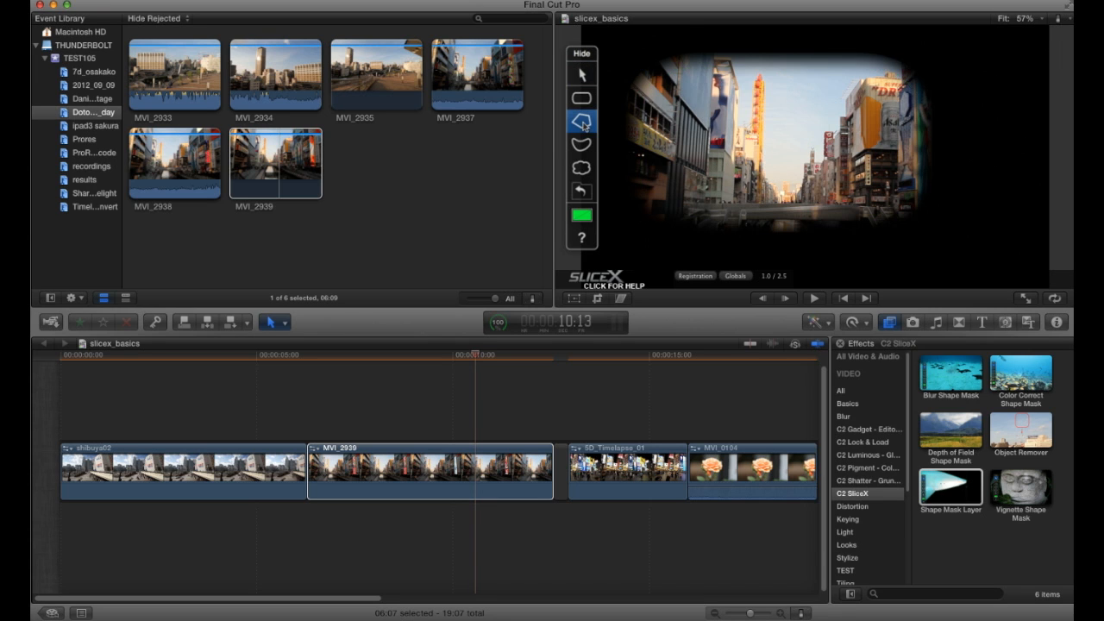
left_click(697, 54)
left_click(735, 62)
left_click(734, 142)
left_click(753, 132)
left_click(754, 78)
left_click(762, 71)
left_click(765, 84)
left_click(763, 133)
left_click(766, 172)
left_click(781, 184)
left_click(792, 186)
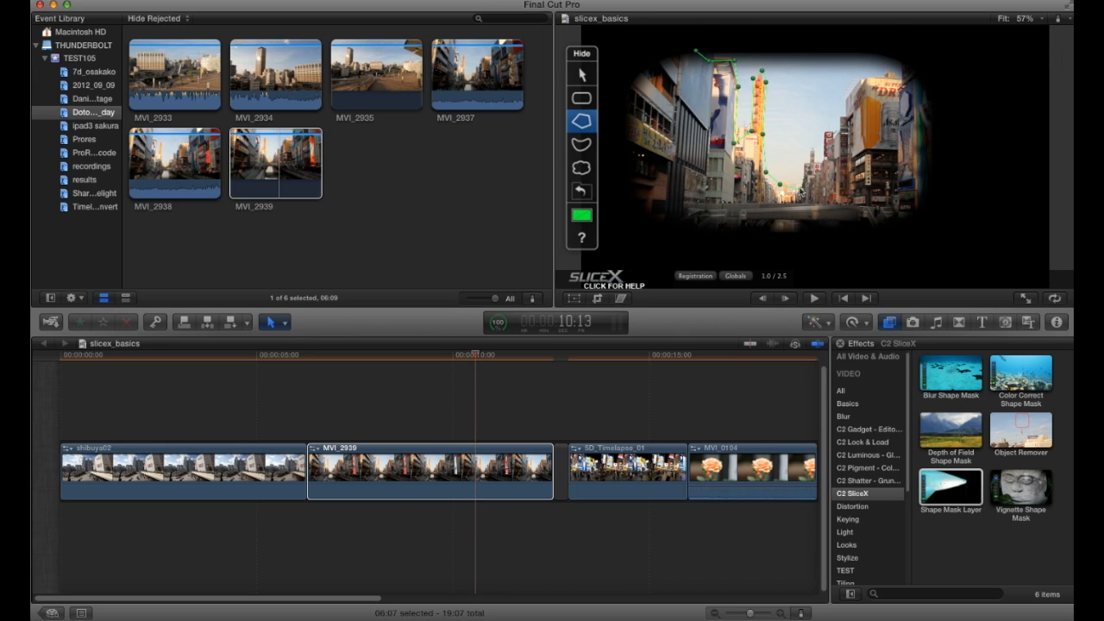
left_click(802, 184)
left_click(806, 153)
left_click(823, 151)
left_click(841, 127)
left_click(852, 100)
left_click(860, 78)
double_click(893, 65)
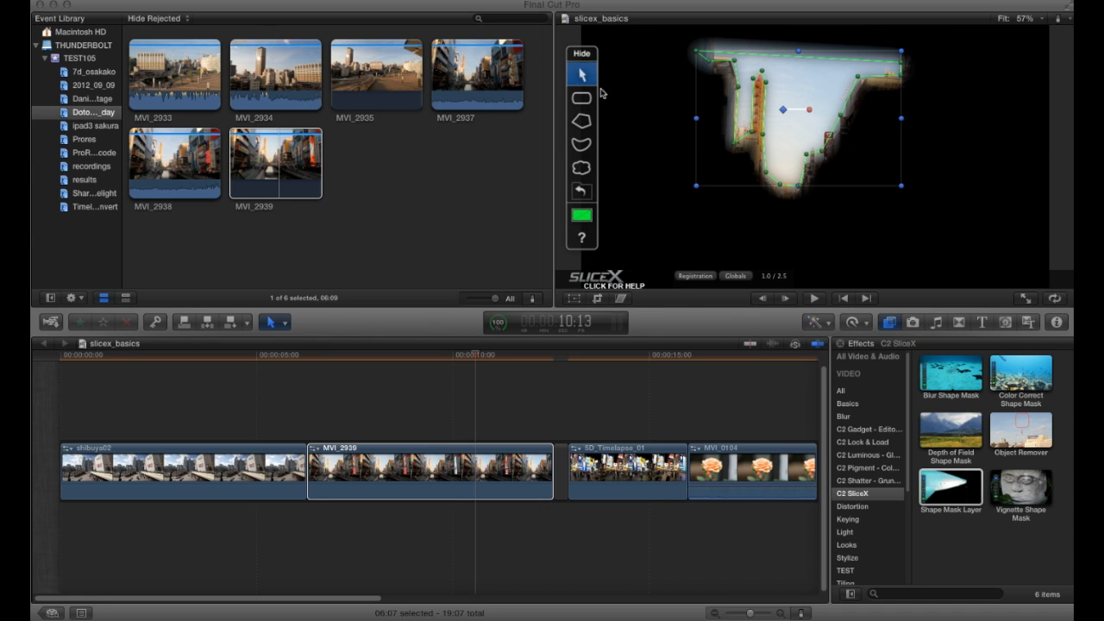
Step: Raise the sky mask's two upper corner points so that its upper edge runs level near the top of the picture
left_click(900, 64)
left_click_drag(903, 65, 904, 49)
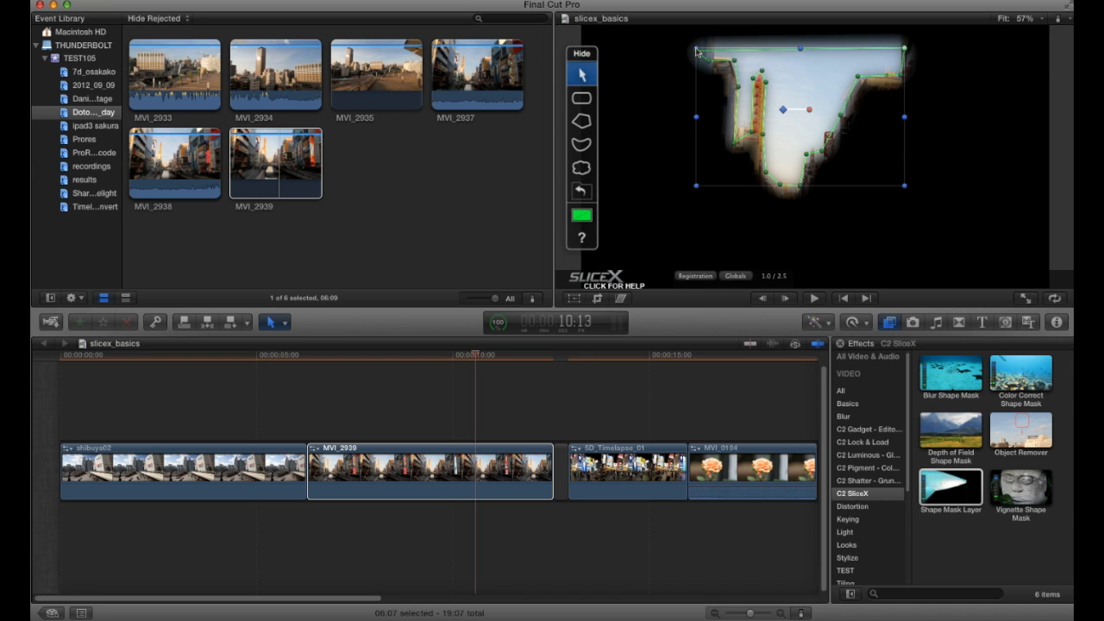
left_click_drag(702, 46, 711, 34)
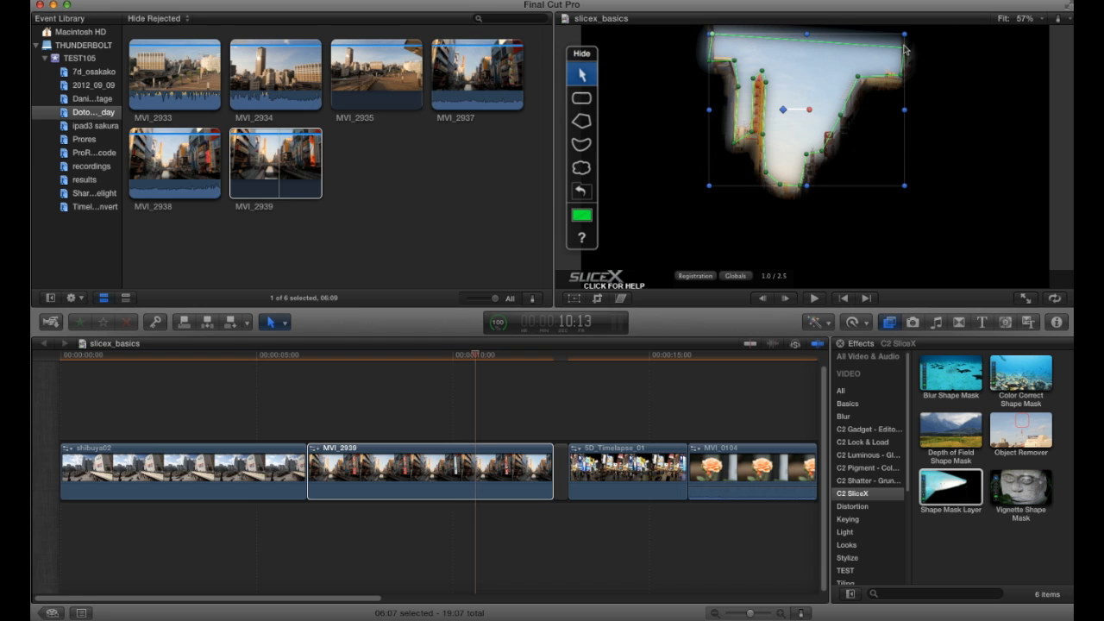
left_click_drag(905, 42, 902, 34)
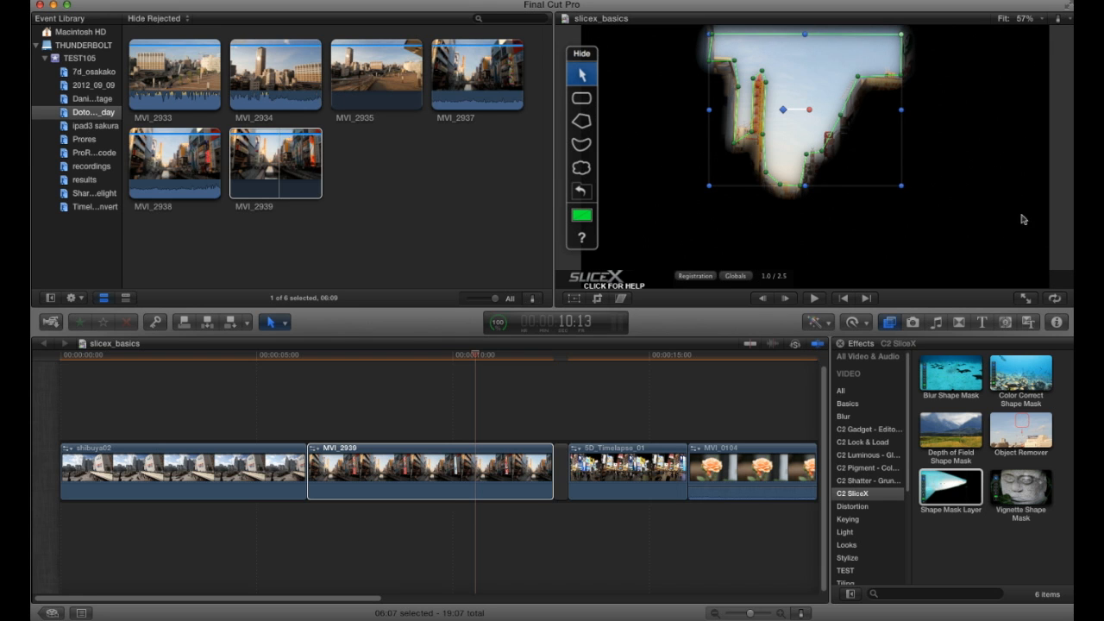
Step: Invert the Shape Mask Layer's shape so that the sky is cut out of MVI_2939
left_click(1058, 323)
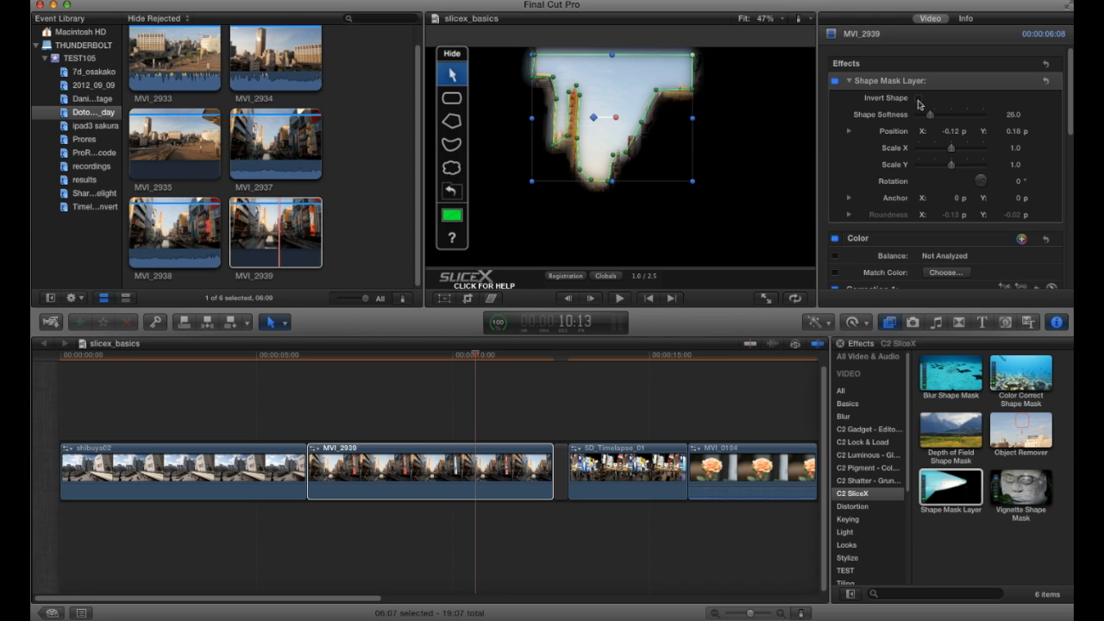
left_click(919, 99)
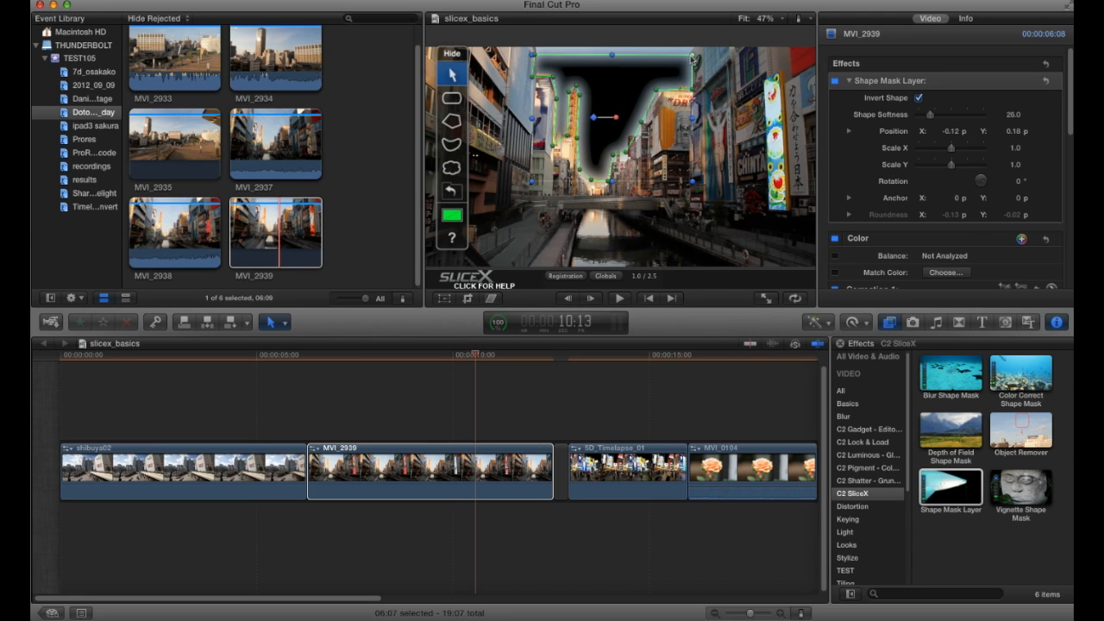
Step: Extend the mask's two upper corners to the frame's top edge and set Shape Softness to 7.0
left_click_drag(692, 50, 693, 45)
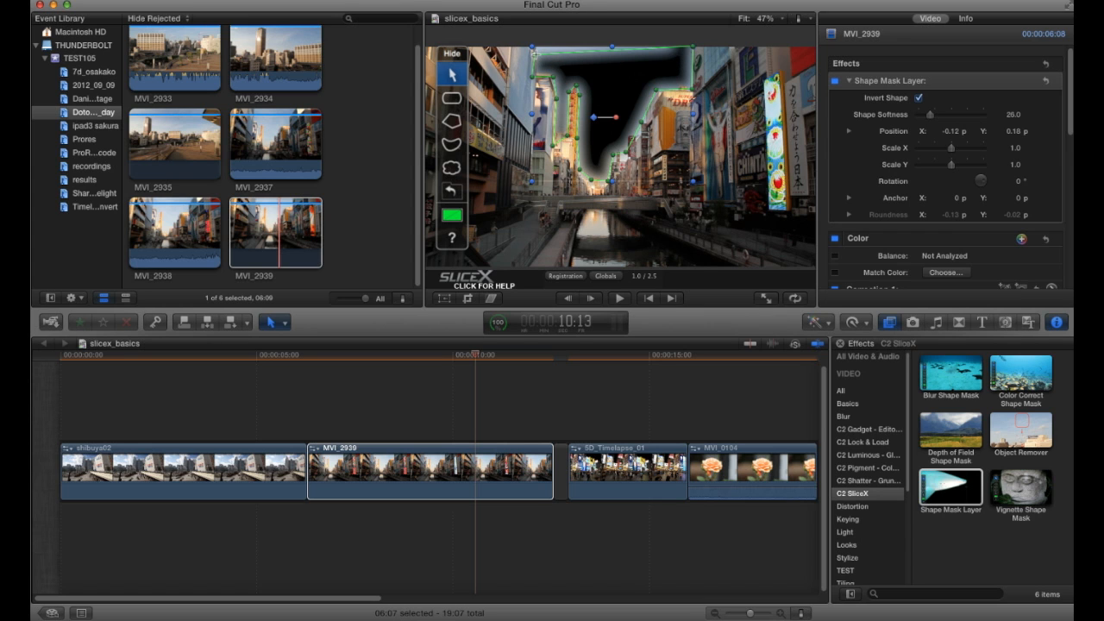
left_click_drag(535, 49, 535, 43)
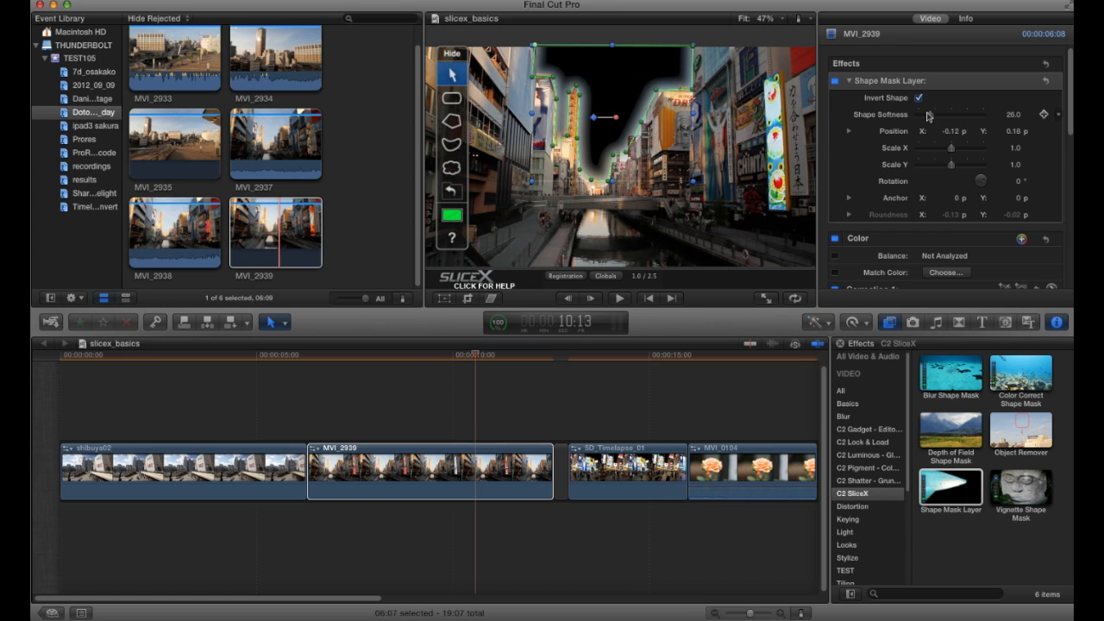
left_click_drag(930, 118, 923, 116)
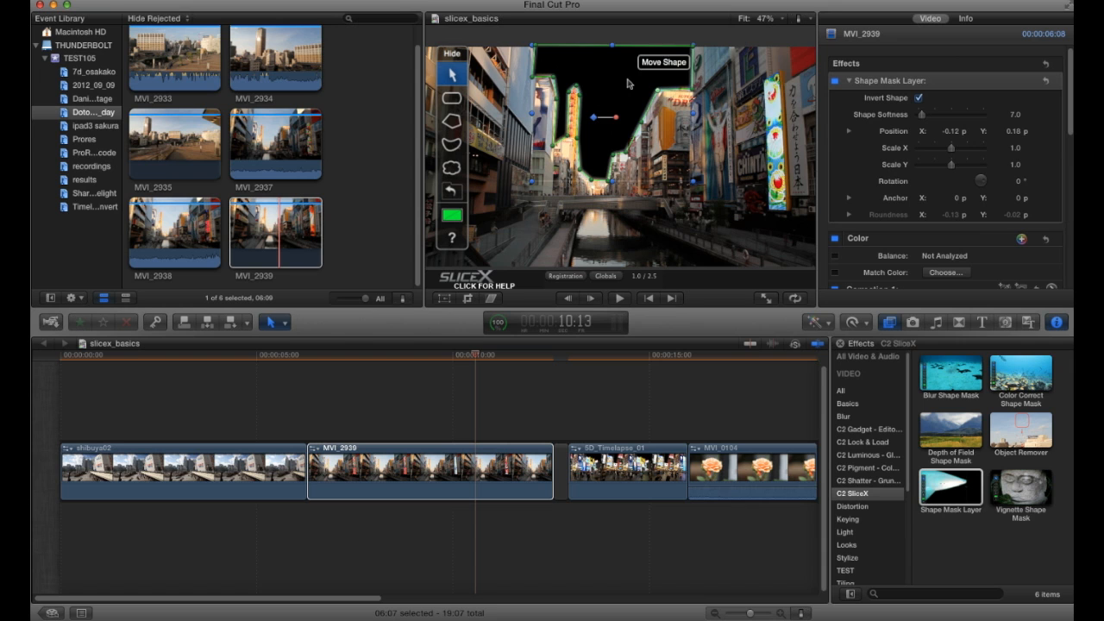
Step: Place MVI_2939 above shibuya02, aligned with the start of the timeline, and preview the composite at 2:07
left_click(421, 355)
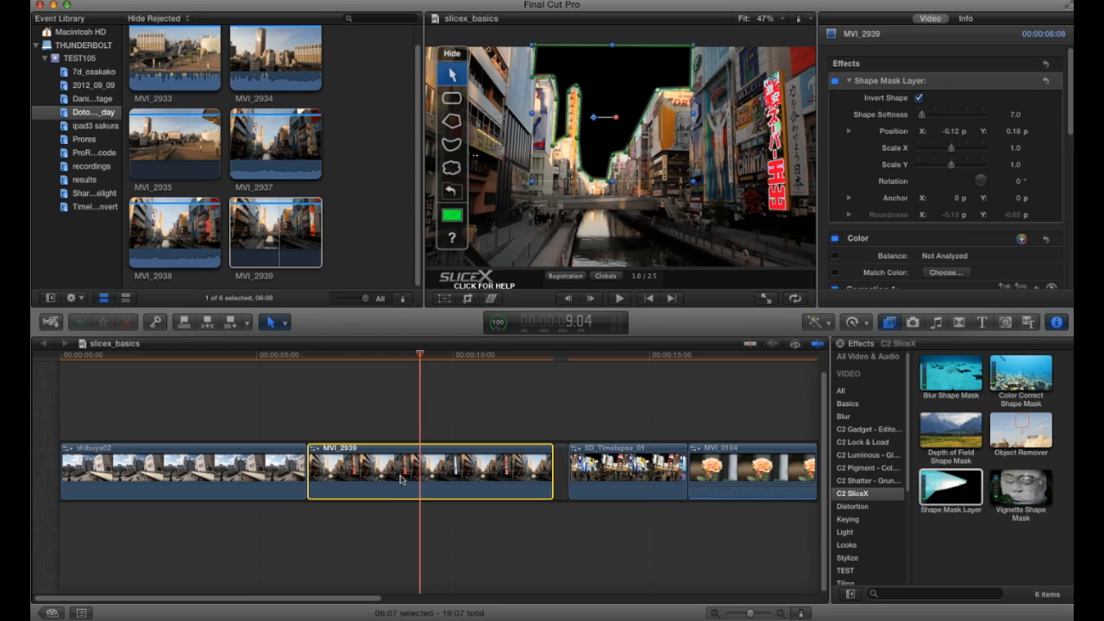
left_click_drag(402, 480, 279, 407)
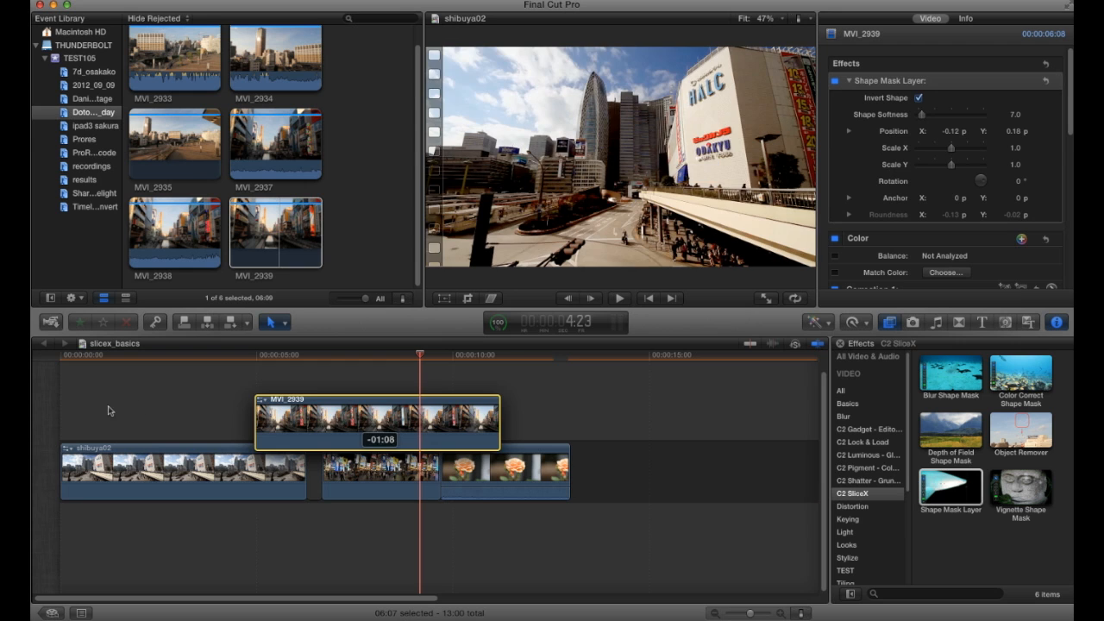
left_click_drag(108, 411, 99, 411)
left_click(152, 356)
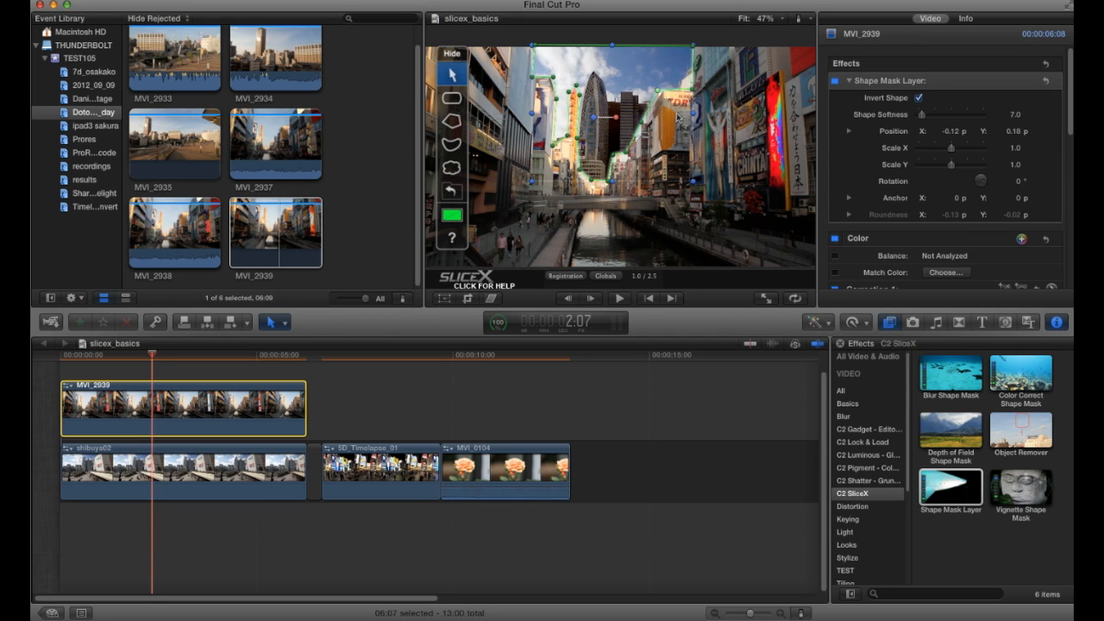
Step: Turn the mask's Invert Shape option off and on again to compare both composites
left_click(919, 99)
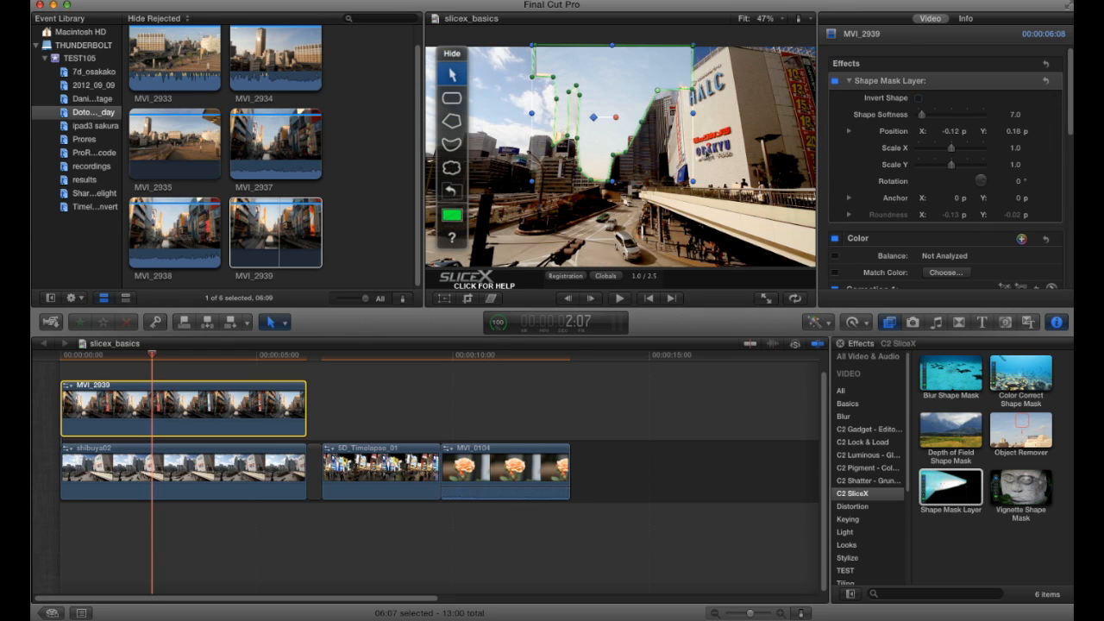
left_click(919, 99)
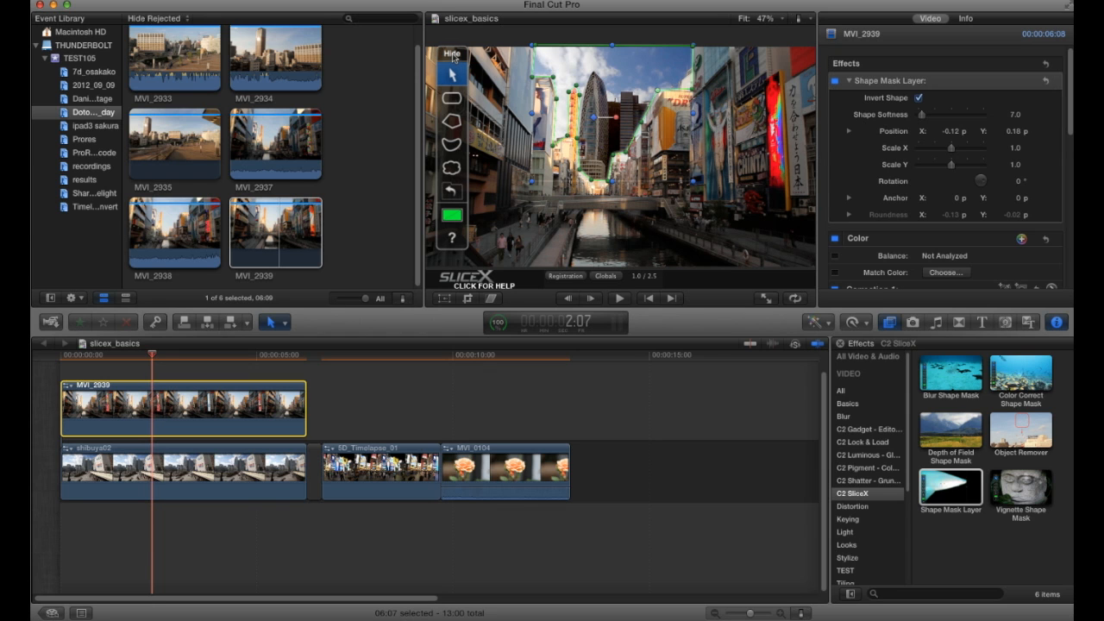
Step: Hide the mask editor controls in the viewer to check the sky replacement
left_click(455, 58)
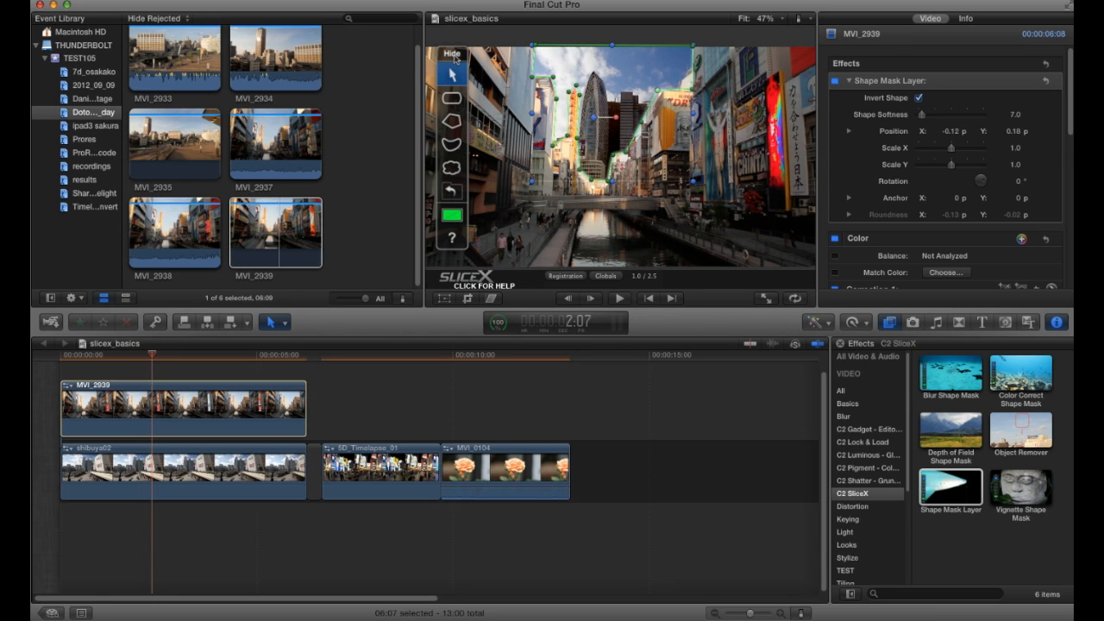
left_click(454, 58)
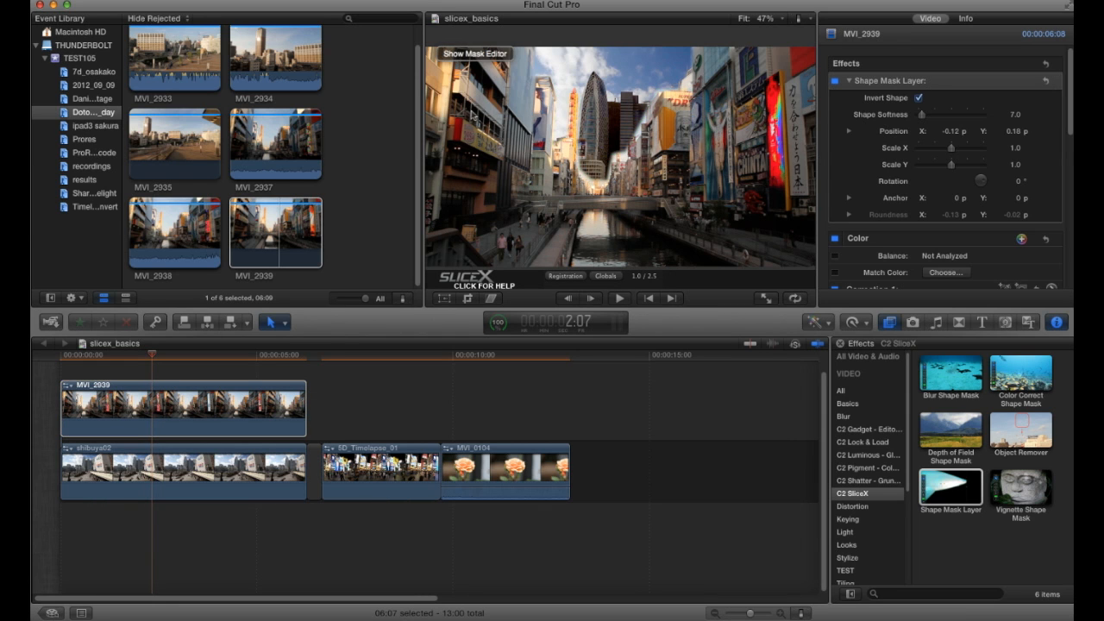
left_click(466, 56)
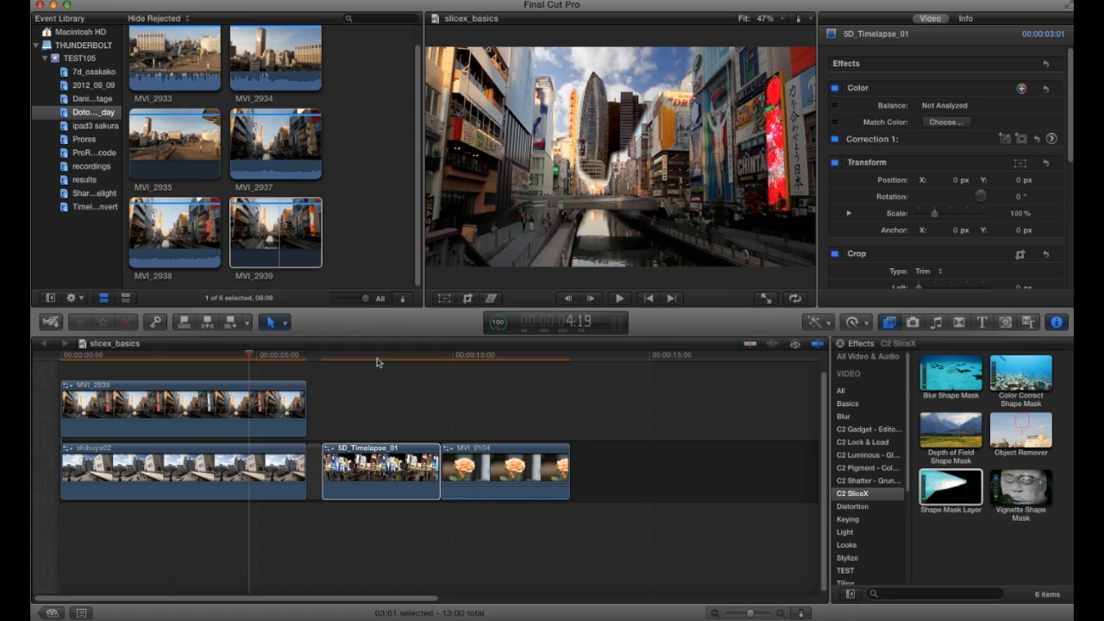
Step: Apply the Color Correct Shape Mask effect to the 5D_Timelapse_01 clip, viewing it at 8:01
left_click(377, 362)
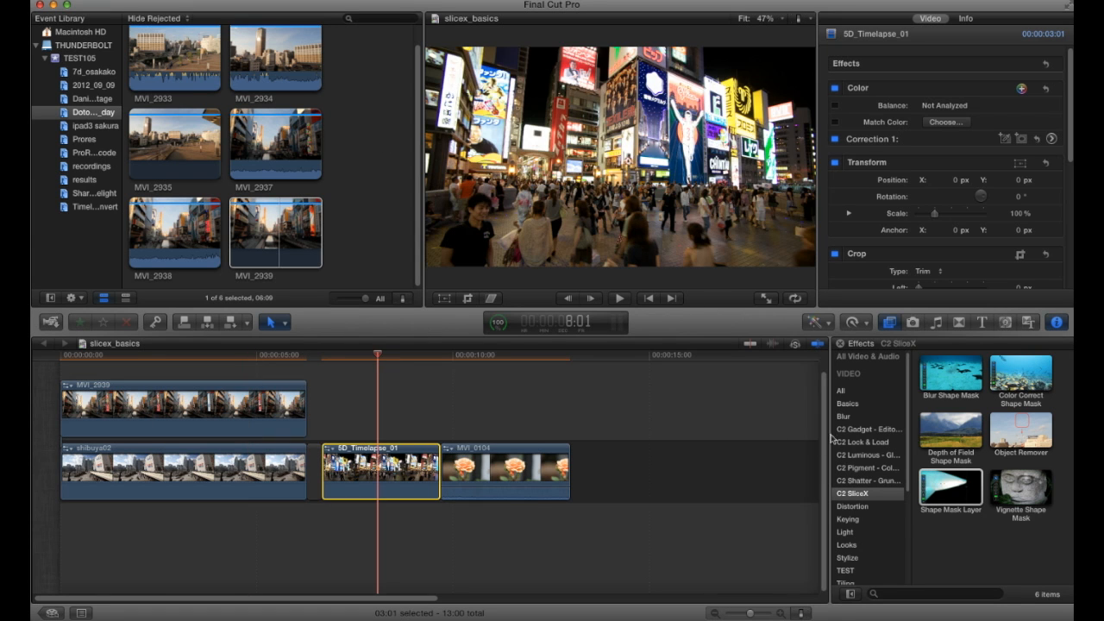
left_click(1022, 373)
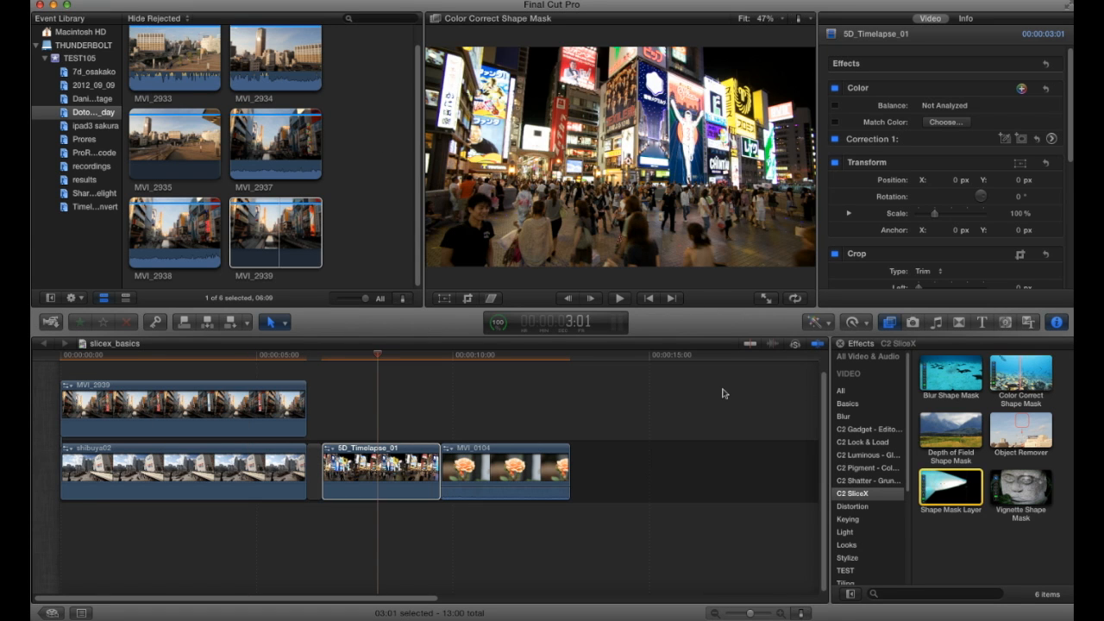
left_click(401, 463)
left_click_drag(1020, 376, 393, 471)
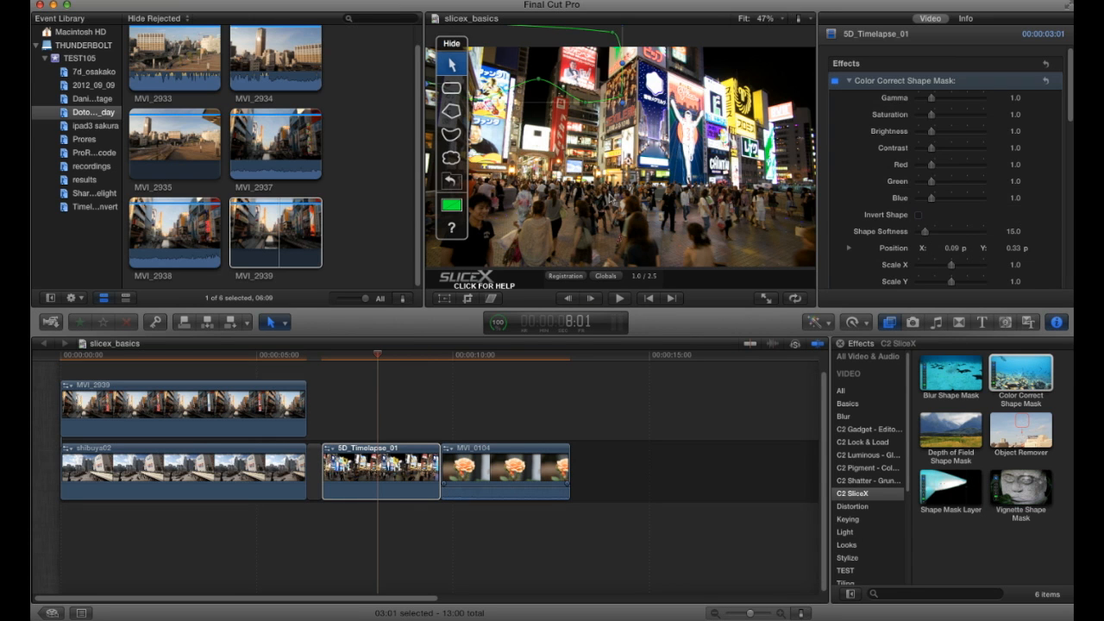
key("super+z")
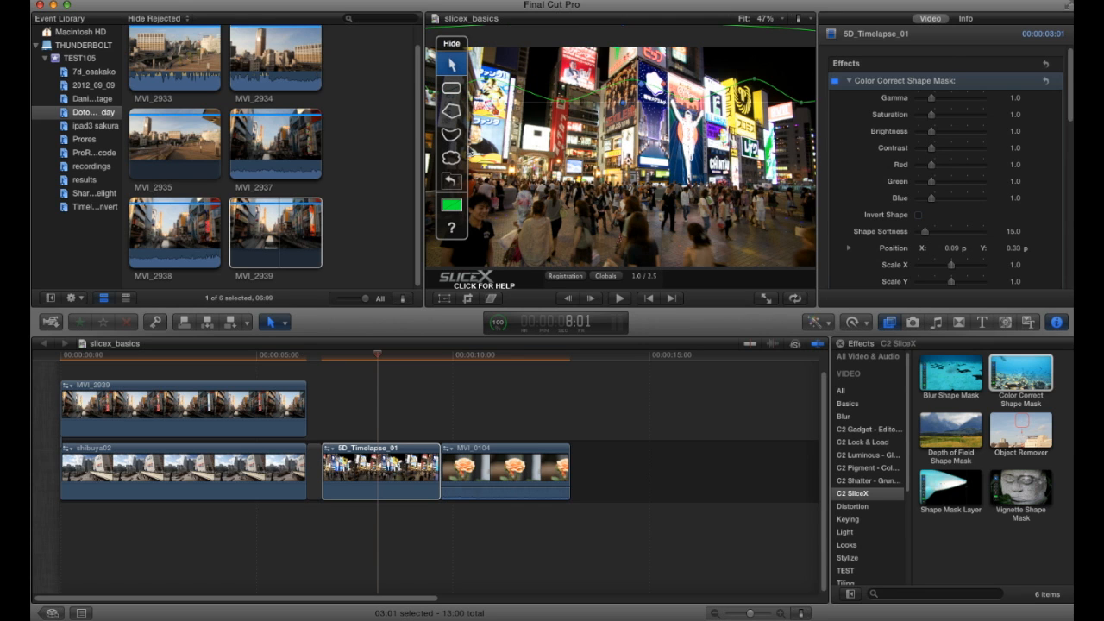
Step: Draw a closed Bezier mask shape around the street crowd across the lower half of the 5D_Timelapse_01 frame
left_click(452, 135)
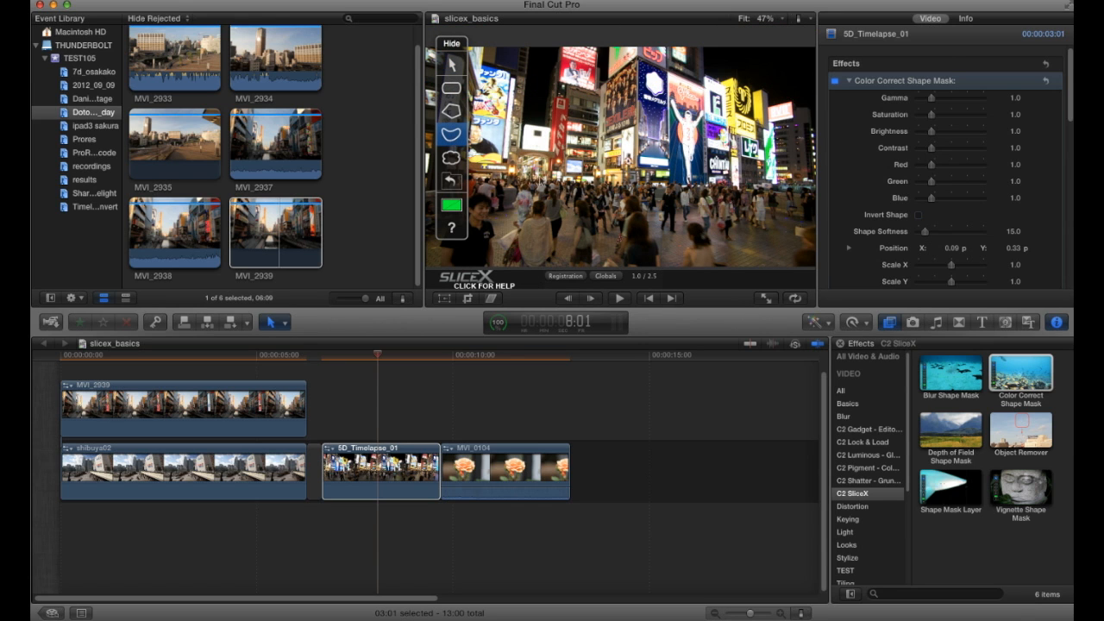
left_click_drag(507, 178, 570, 178)
left_click_drag(806, 224, 796, 245)
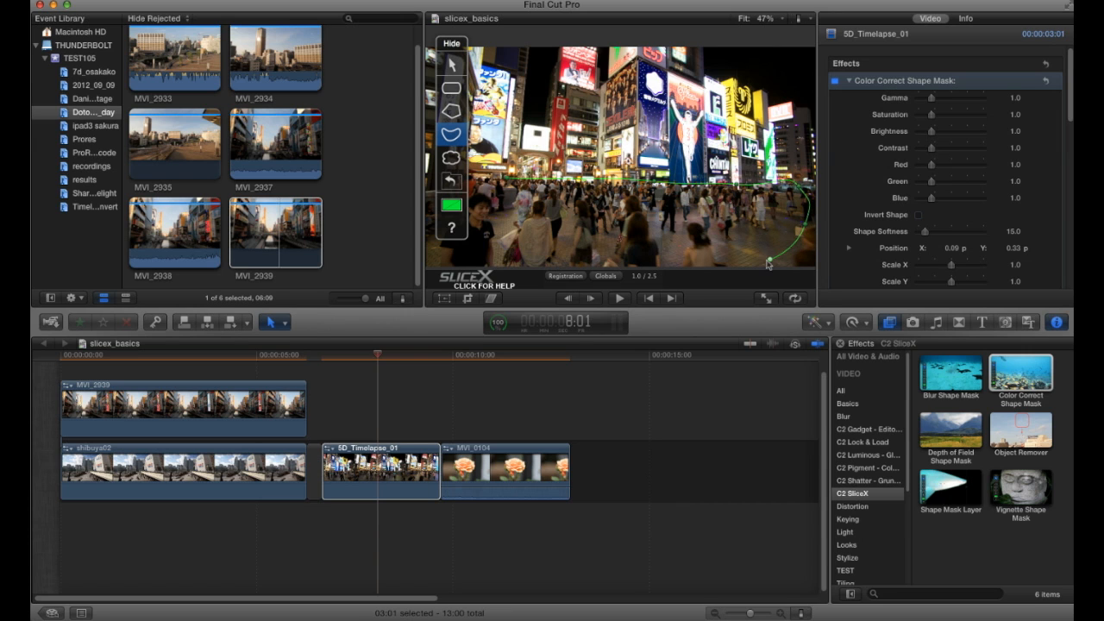
left_click_drag(723, 261, 647, 264)
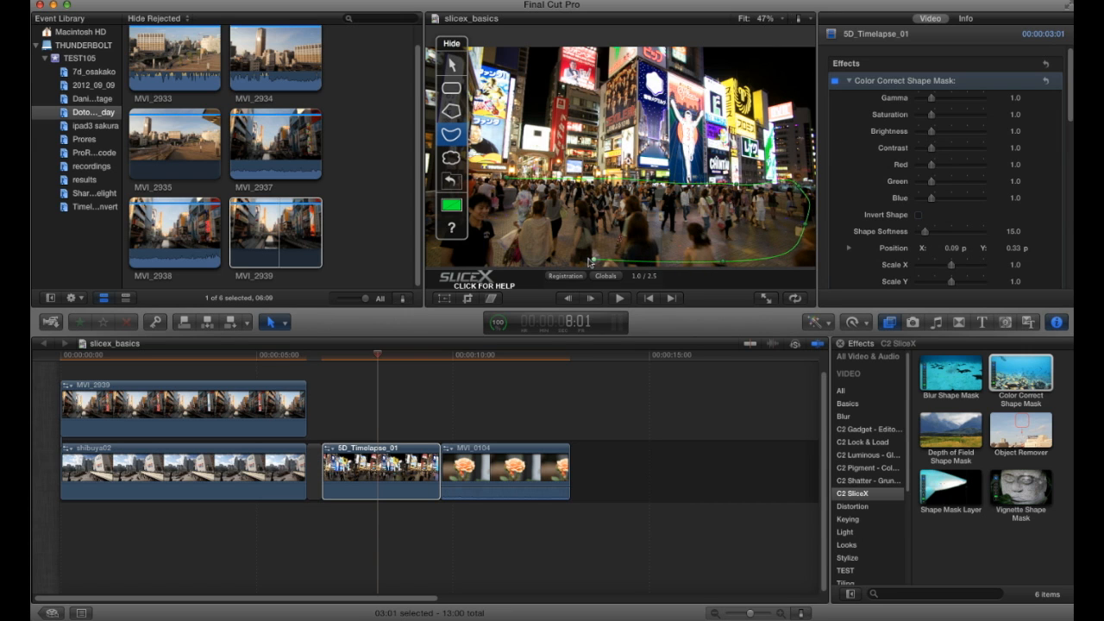
left_click_drag(563, 259, 533, 259)
left_click(475, 259)
left_click_drag(446, 256, 448, 250)
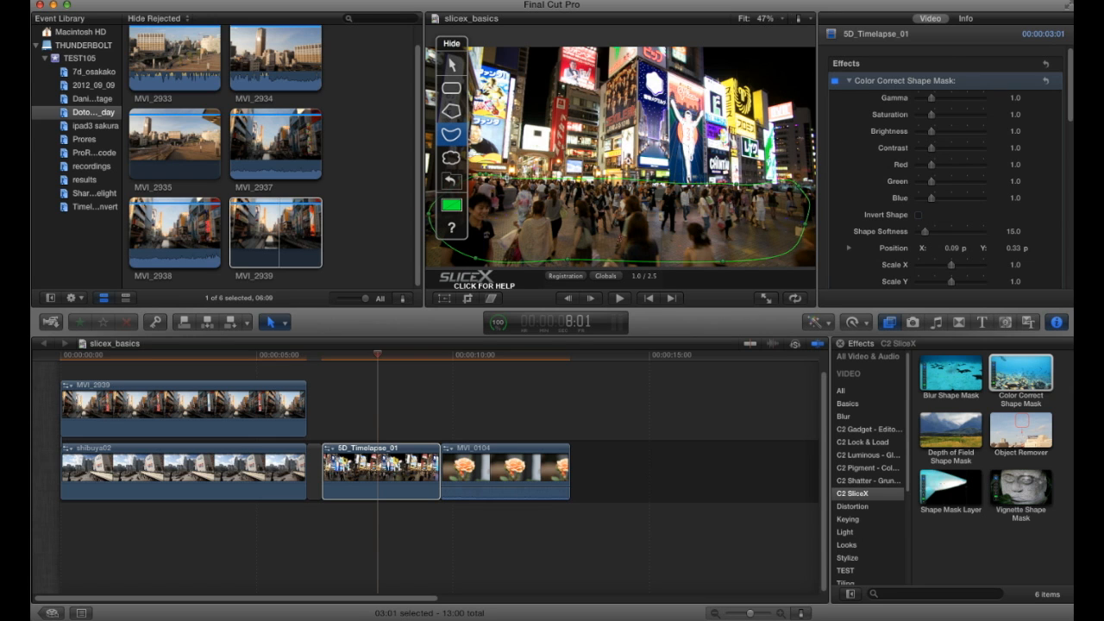
left_click(516, 178)
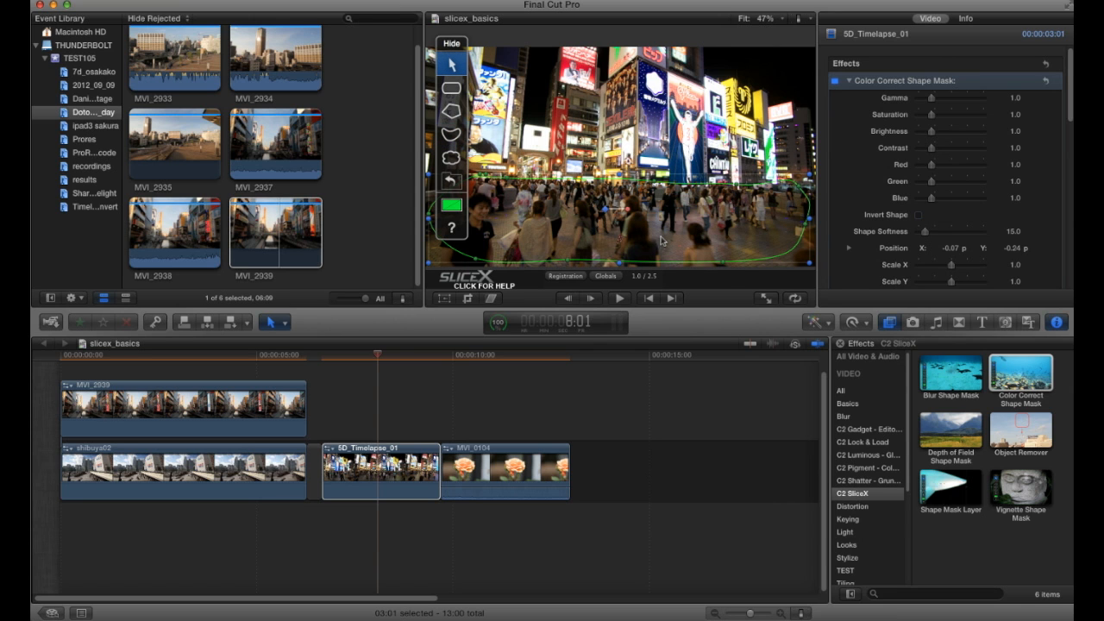
Step: Apply the Color Correct Shape Mask effect to the MVI_0104 clip and trace a freeform mask around the rose bloom
left_click(496, 464)
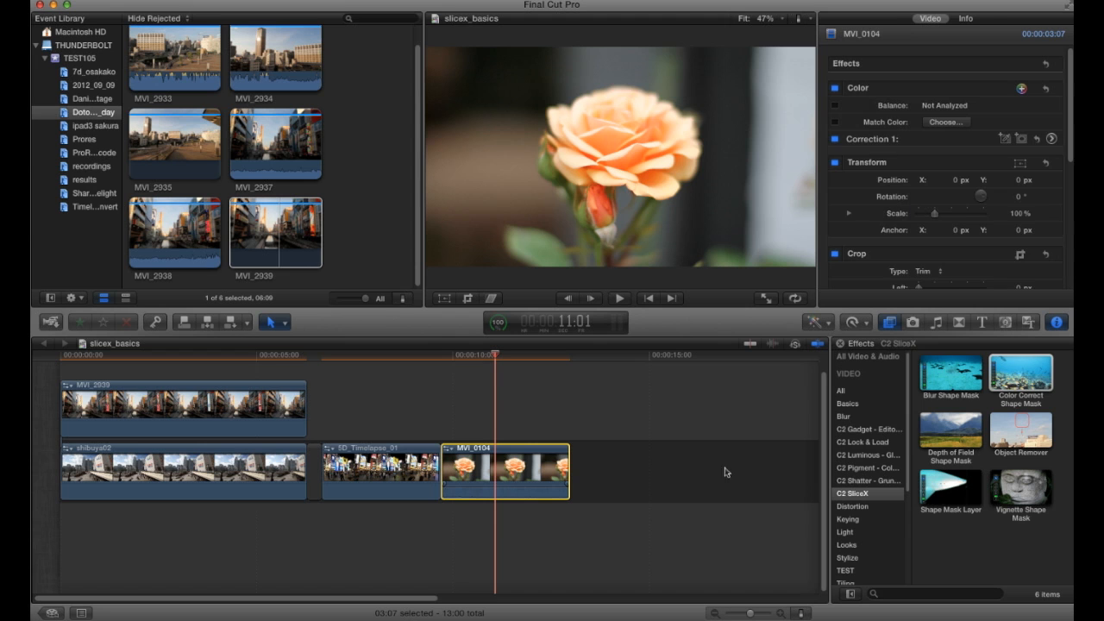
left_click_drag(1021, 373, 509, 481)
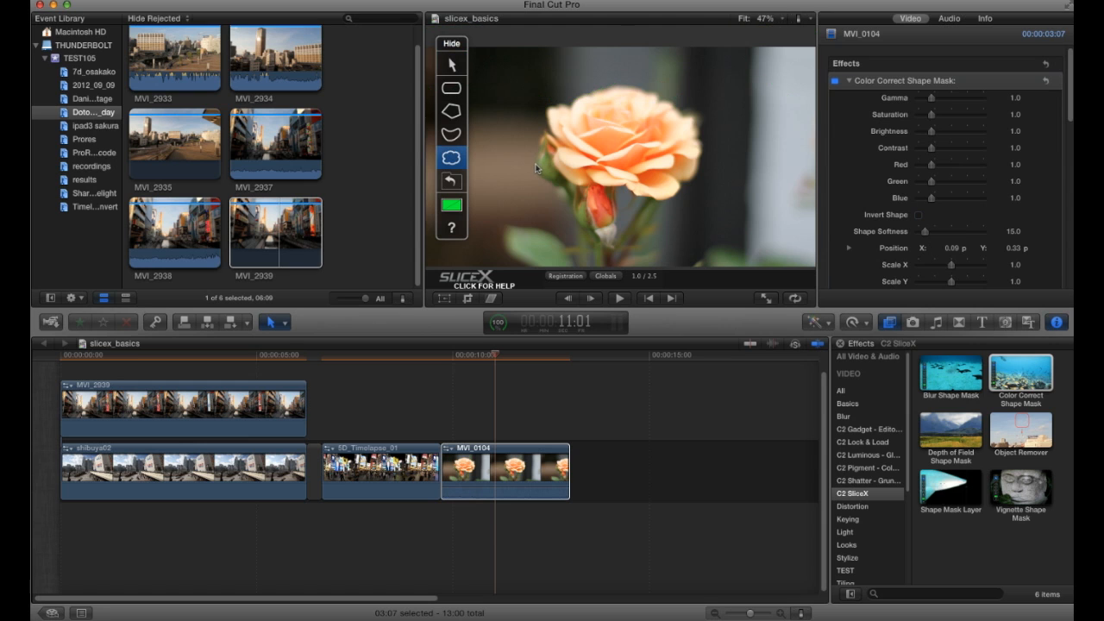
mouse_move(546, 177)
left_mouse_down()
mouse_move(674, 200)
mouse_move(701, 167)
mouse_move(698, 114)
mouse_move(619, 87)
mouse_move(547, 107)
mouse_move(537, 141)
left_mouse_up()
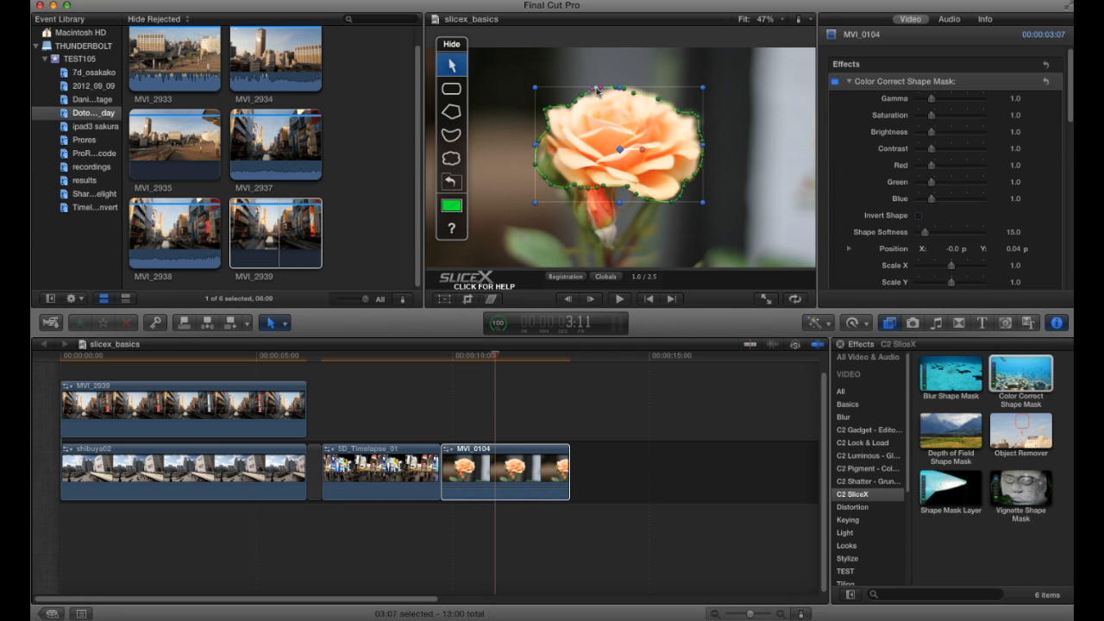
Step: Delete one control point on the upper edge of the rose mask
right_click(598, 90)
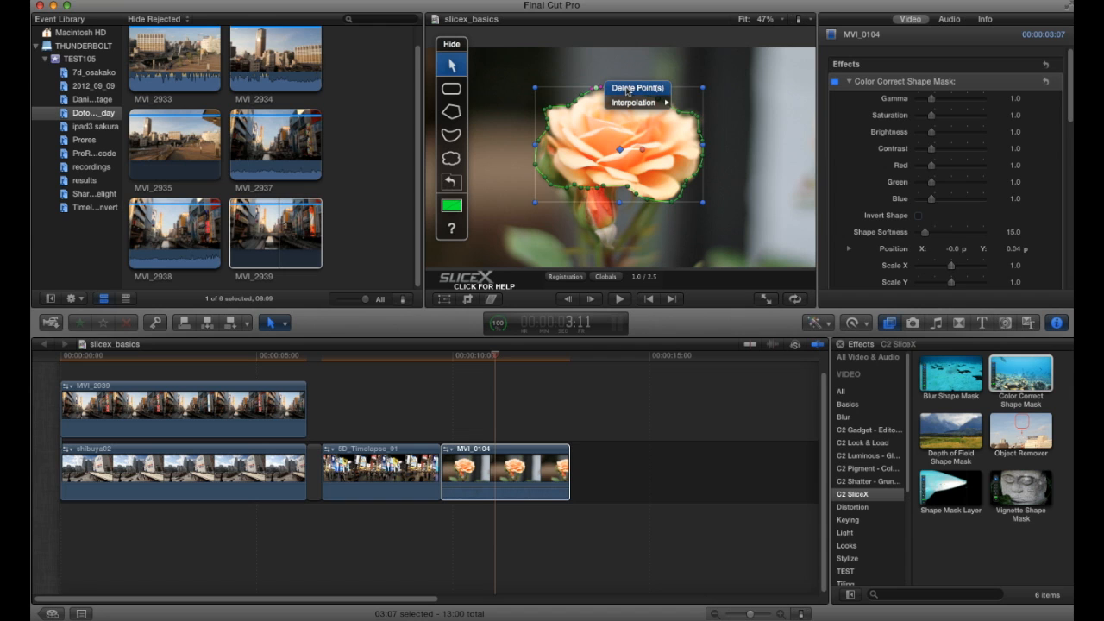
left_click(627, 90)
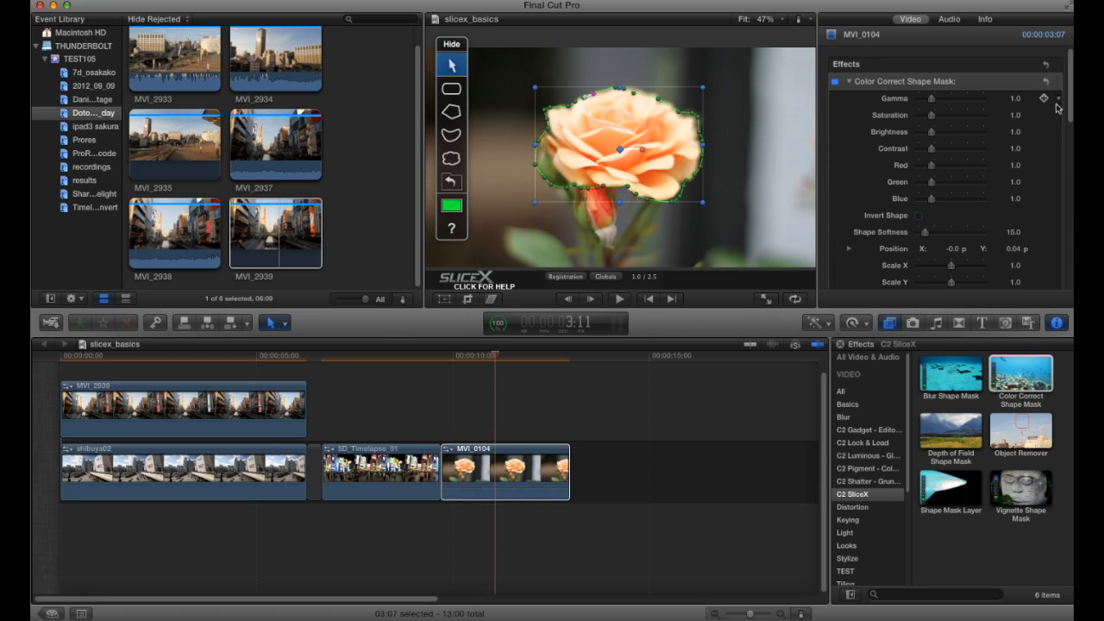
Step: Try scaling the whole rose mask from its upper-right corner handle and rotating it with the handle beside its centre
scroll(1070, 125, "down", 3)
scroll(1070, 125, "down", 5)
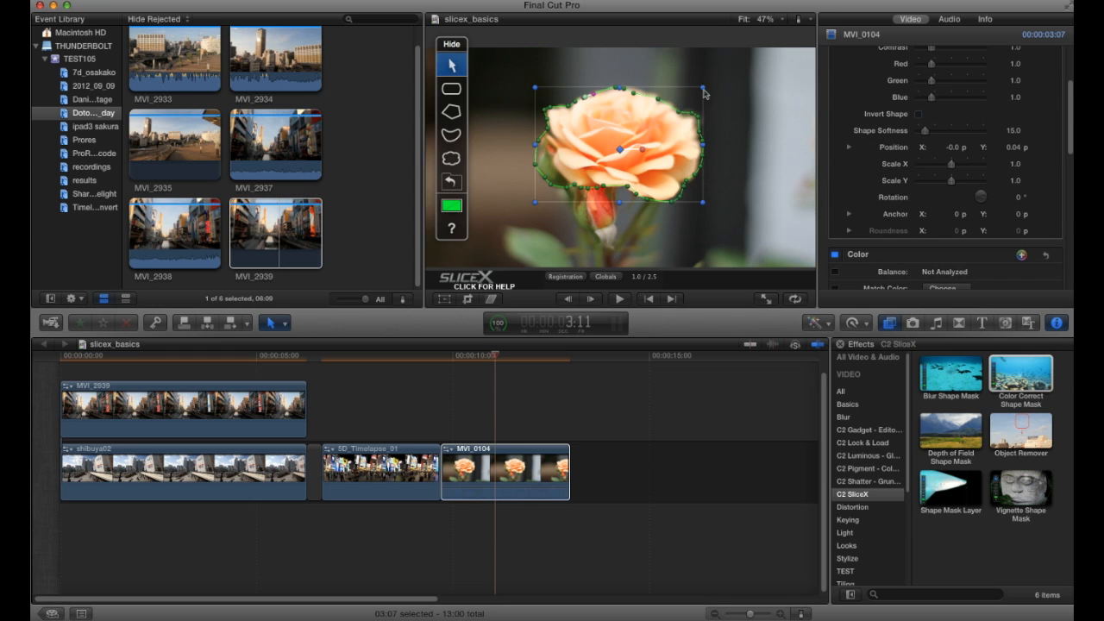
mouse_move(704, 91)
left_mouse_down()
mouse_move(715, 76)
mouse_move(675, 79)
mouse_move(714, 87)
mouse_move(705, 90)
left_mouse_up()
left_click_drag(642, 148, 615, 155)
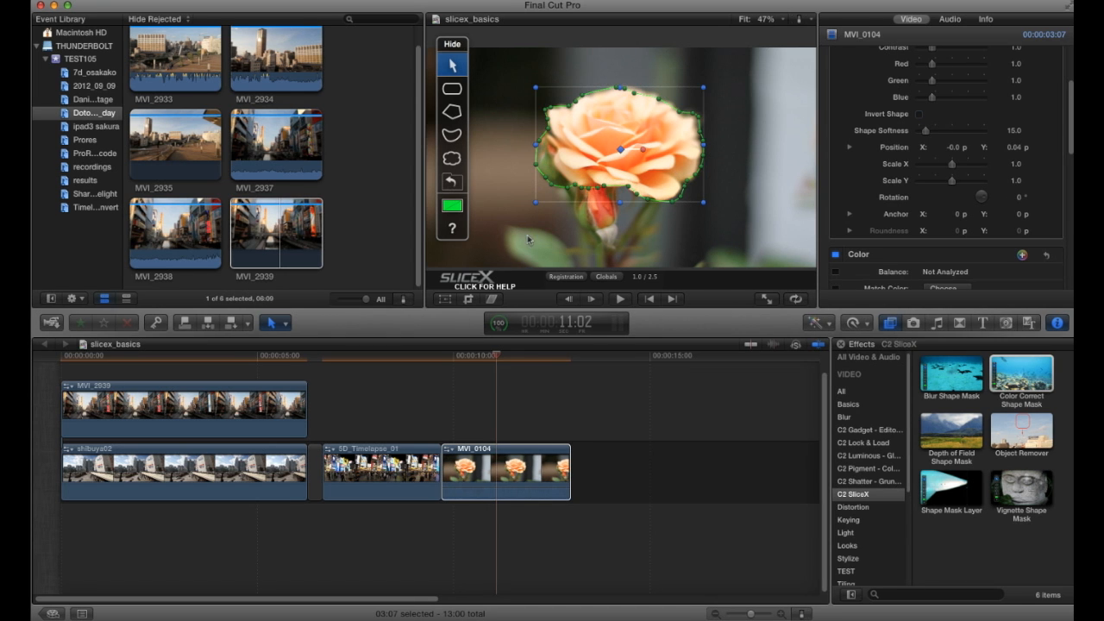
Step: Open the mask editor's help document and look over its Shape Masks Quick Start page
left_click(452, 231)
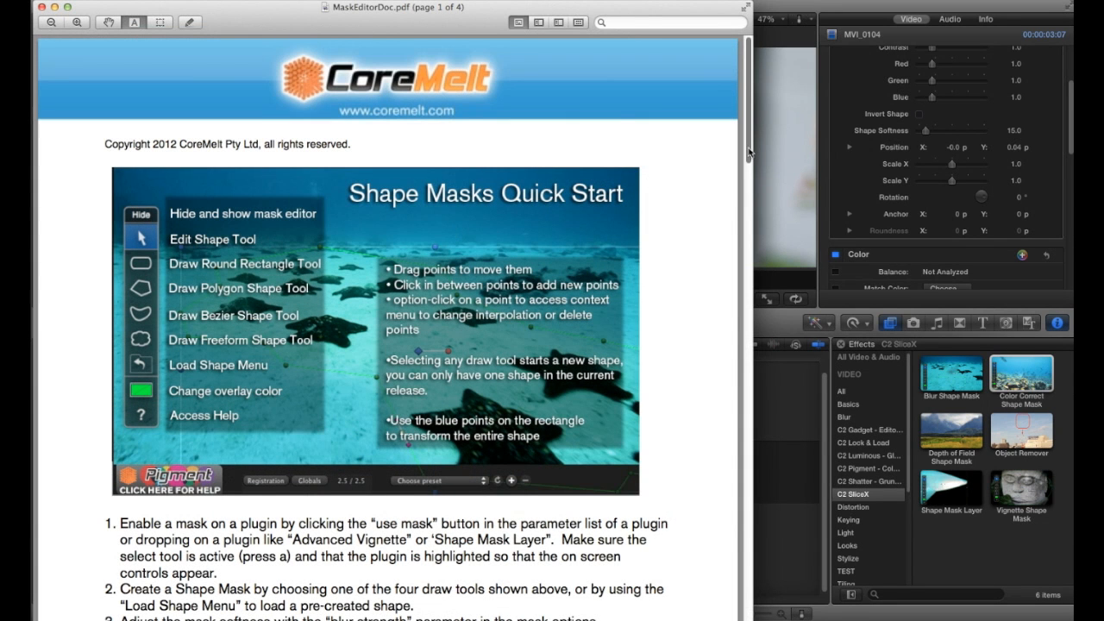
mouse_move(750, 152)
left_mouse_down()
mouse_move(742, 240)
mouse_move(742, 147)
left_mouse_up()
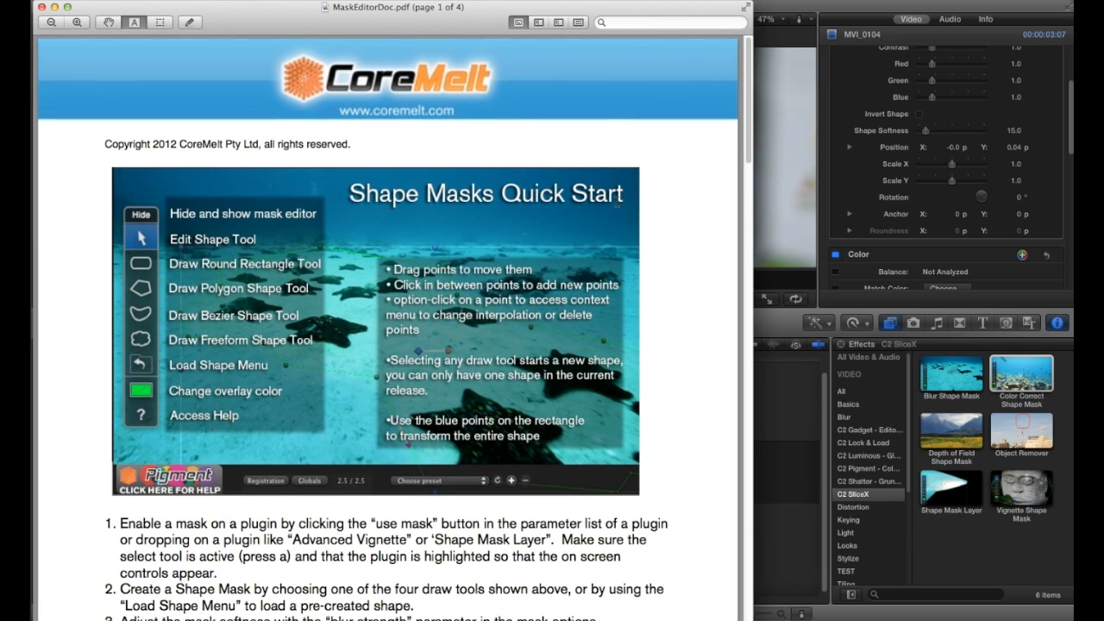